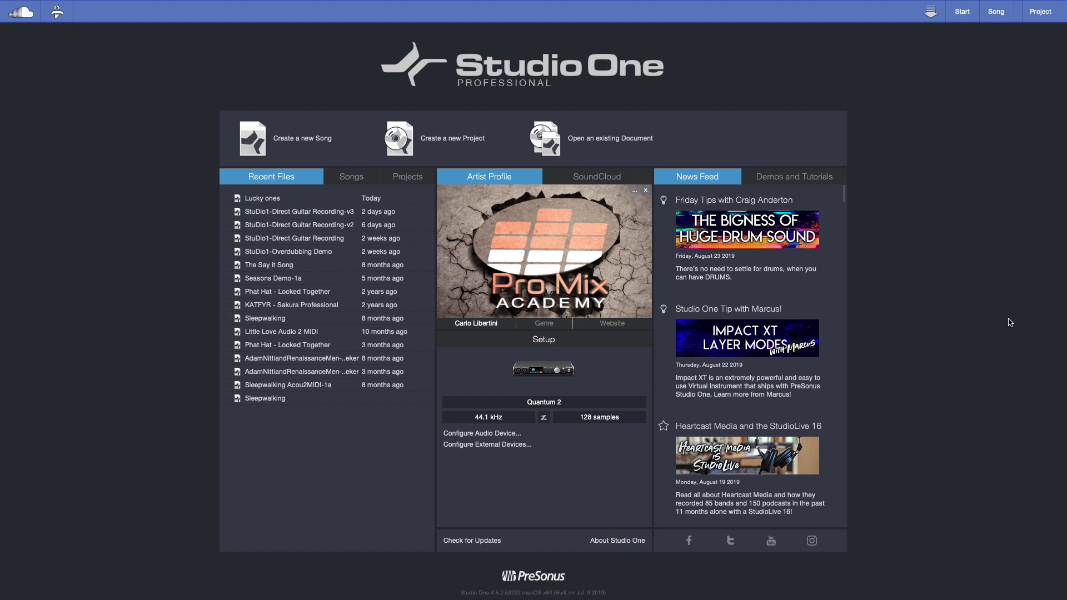
# - Open the 'Lucky ones' song from Recent Files and bring up Preferences on the General page
pyautogui.click(273, 201)
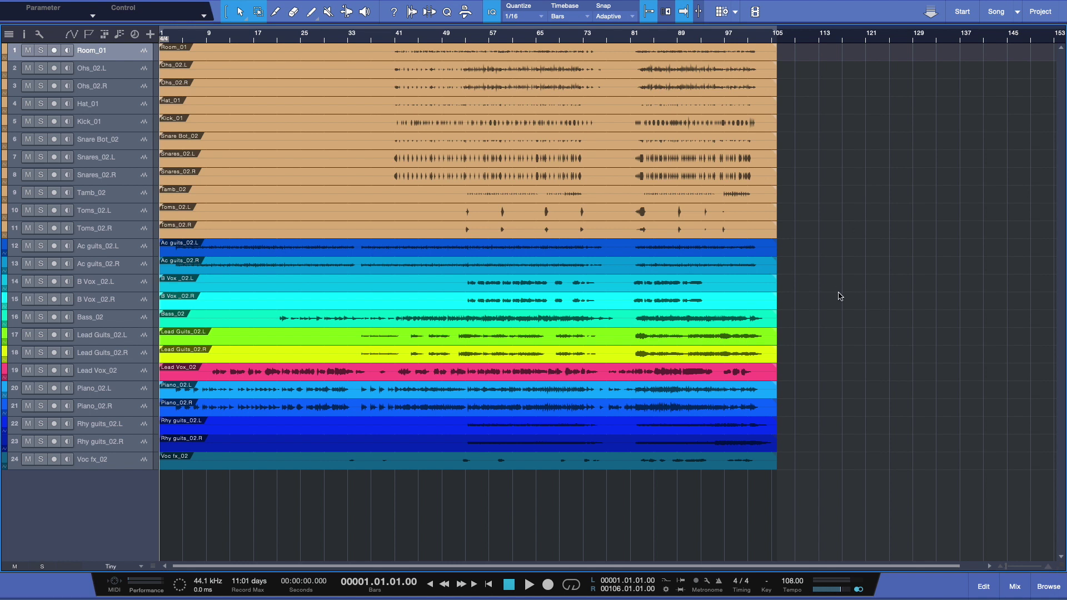
pyautogui.press('super+comma')
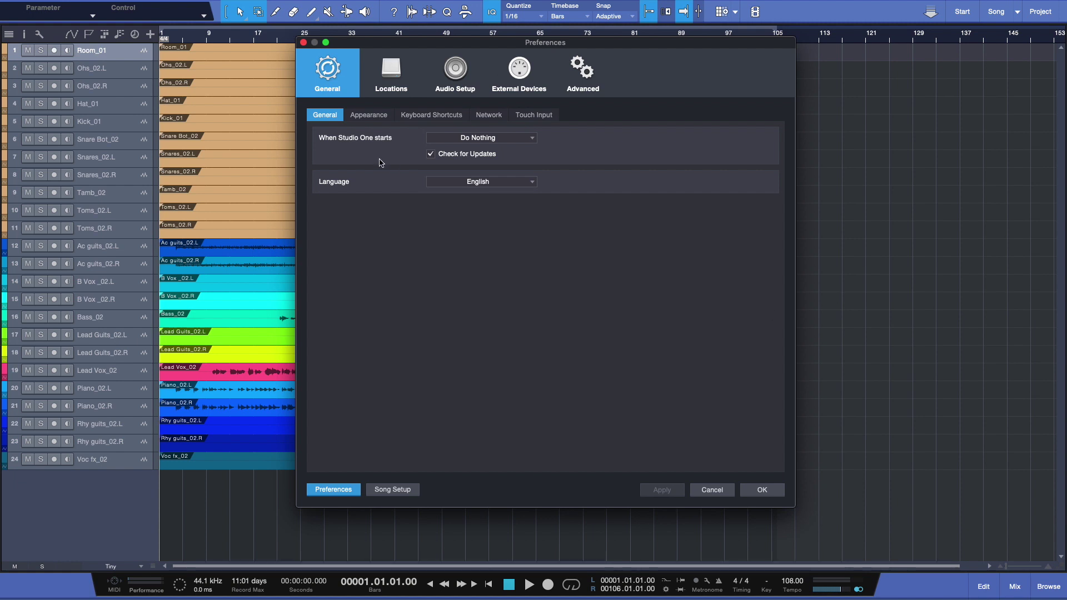
# - Show the Appearance colour settings, shrink Preferences to the bottom-right beside the tracks, and nudge background Hue Shift
pyautogui.click(372, 118)
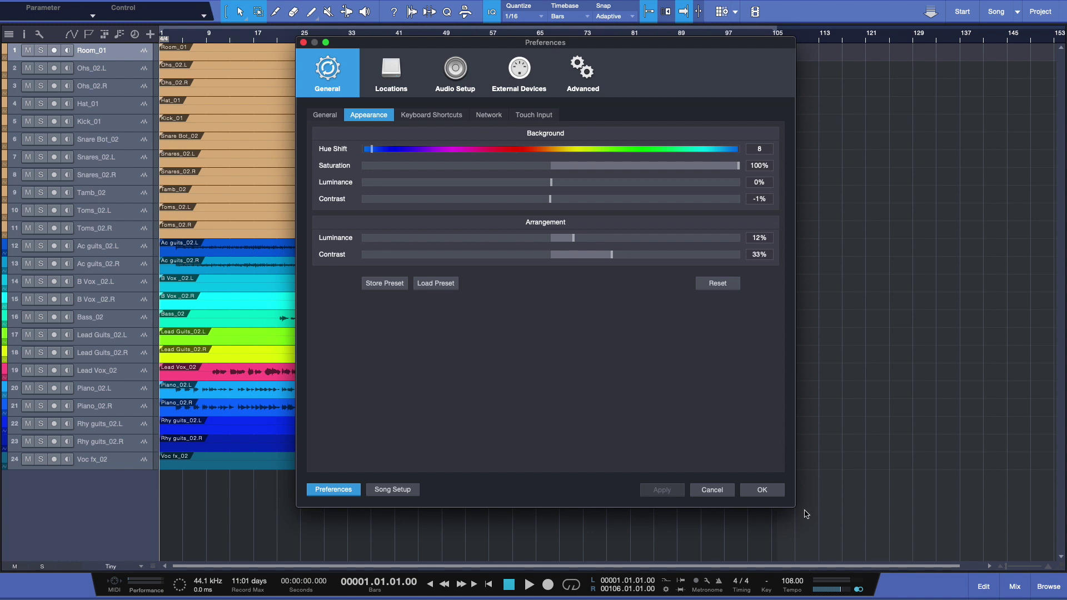
pyautogui.moveTo(793, 508); pyautogui.dragTo(614, 383)
pyautogui.moveTo(529, 45); pyautogui.dragTo(956, 214)
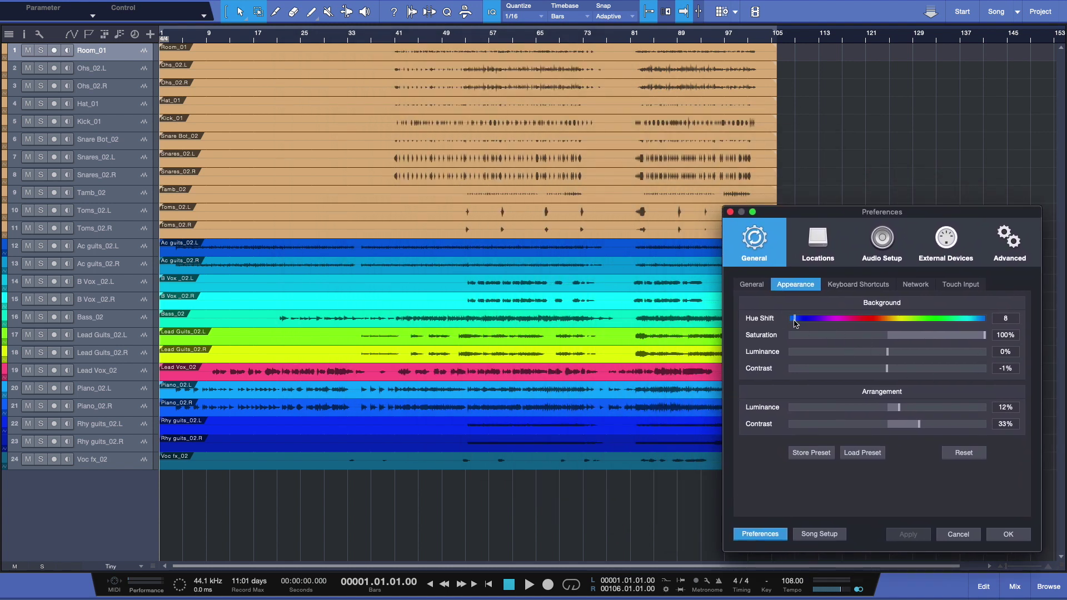
pyautogui.moveTo(794, 324)
pyautogui.mouseDown()
pyautogui.moveTo(978, 327)
pyautogui.moveTo(799, 322)
pyautogui.mouseUp()
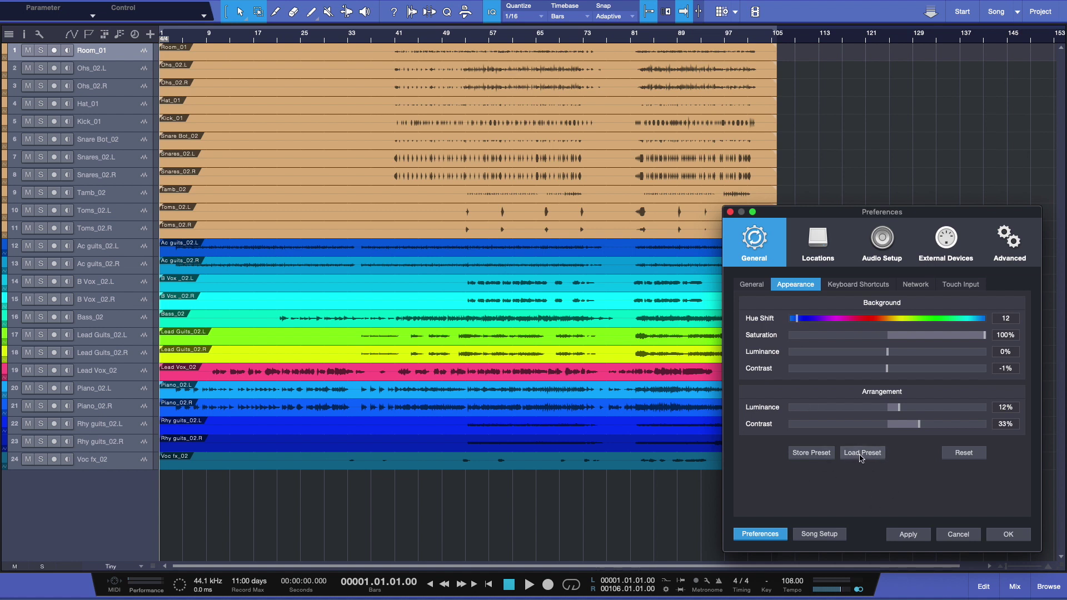
pyautogui.click(859, 453)
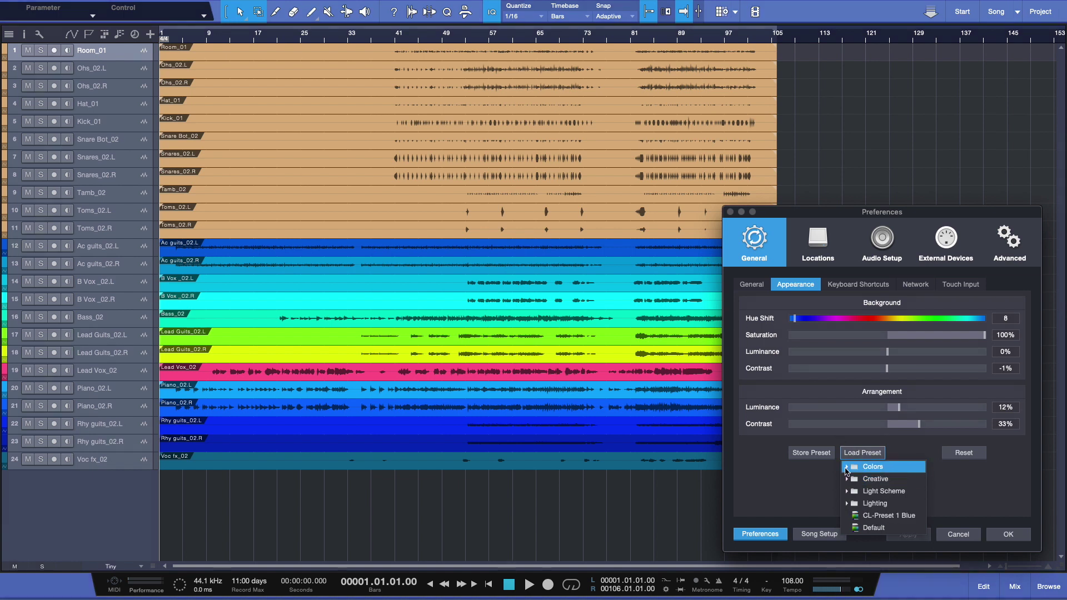
# - Browse the Colors presets, previewing CL-Preset 1 Blue, then expand the Lighting preset folder
pyautogui.click(847, 469)
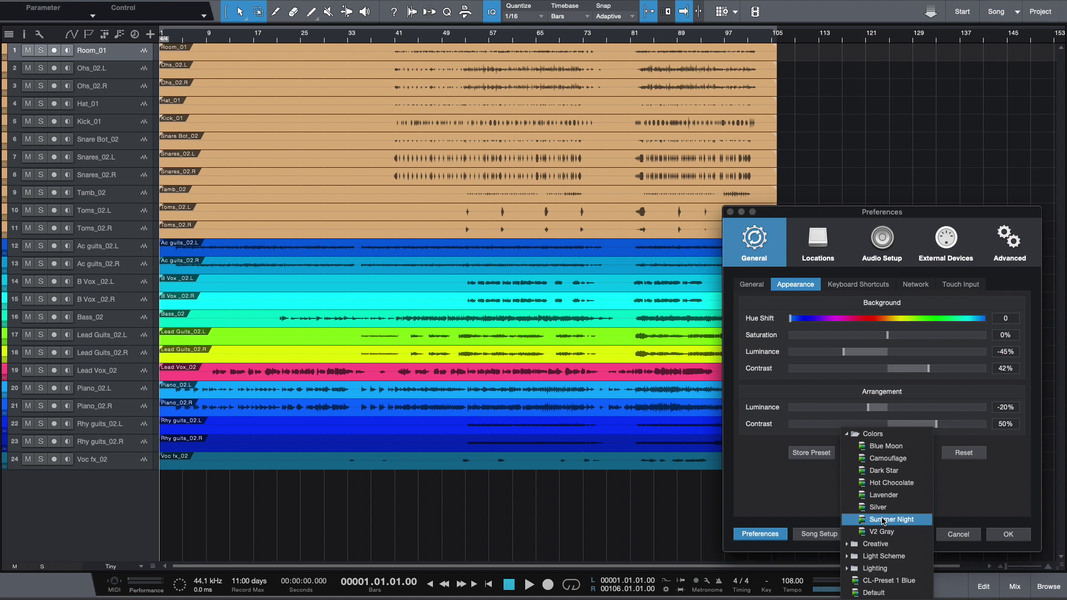
pyautogui.click(847, 434)
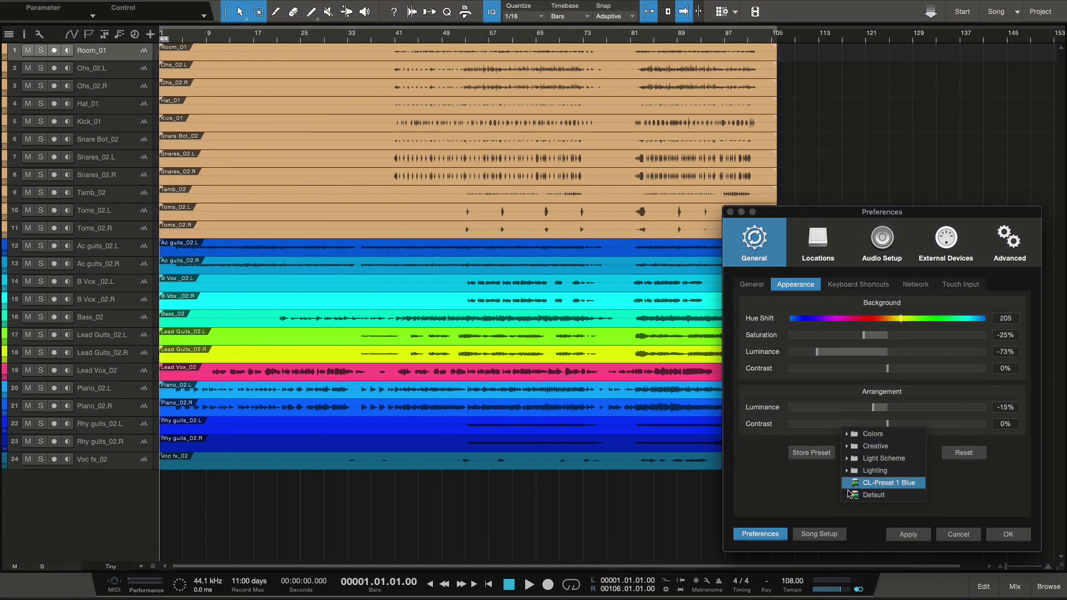
pyautogui.click(847, 471)
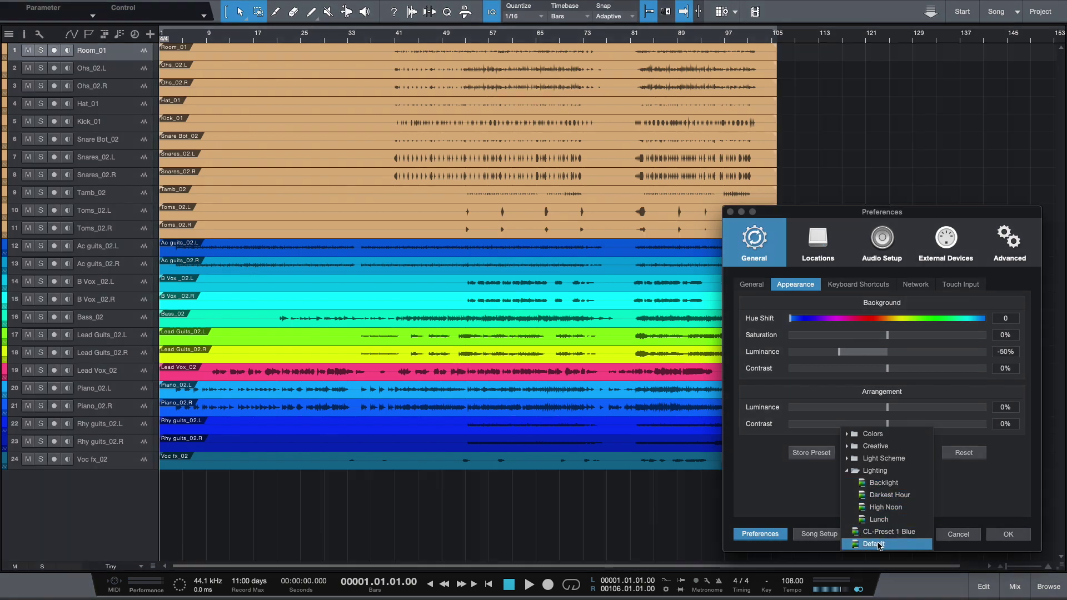
# - Load the Default preset, then set Hue Shift 80, Saturation 49%, and arrangement Luminance 30%
pyautogui.click(878, 545)
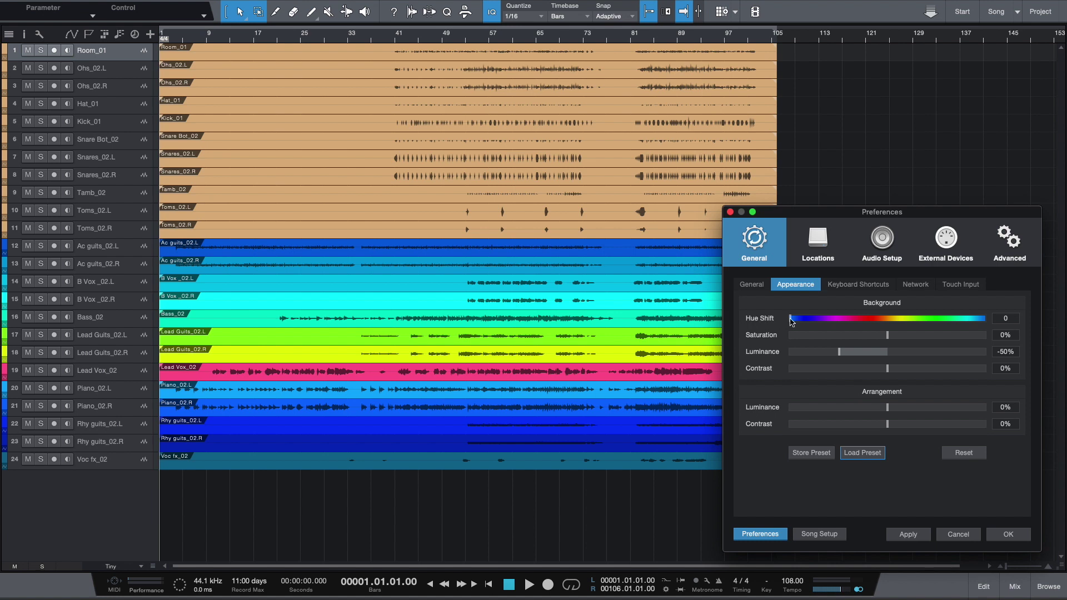
pyautogui.moveTo(792, 321); pyautogui.dragTo(935, 330)
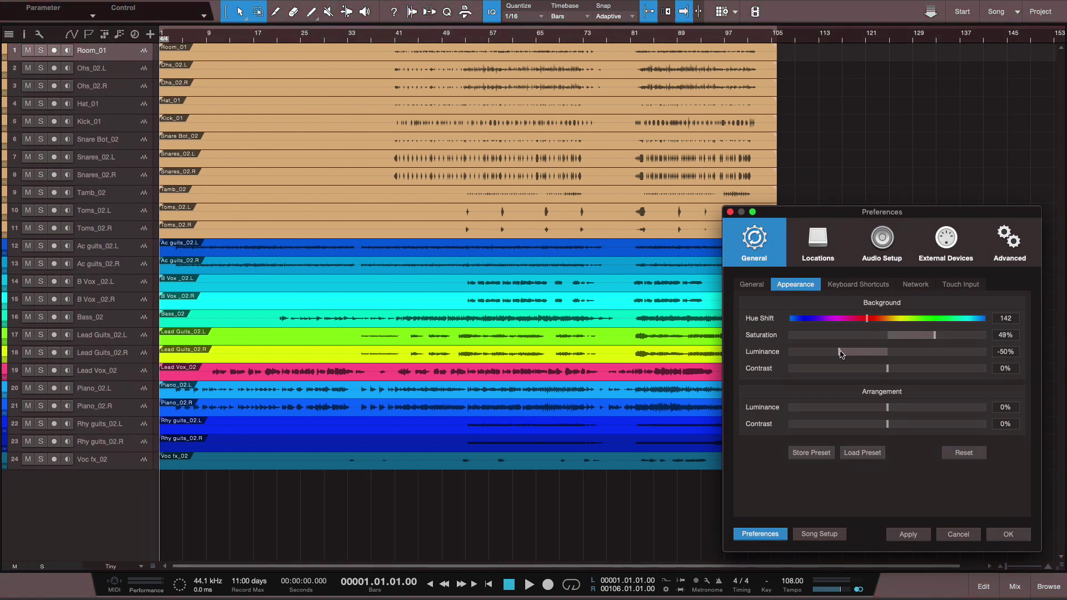
pyautogui.moveTo(840, 354); pyautogui.dragTo(887, 354)
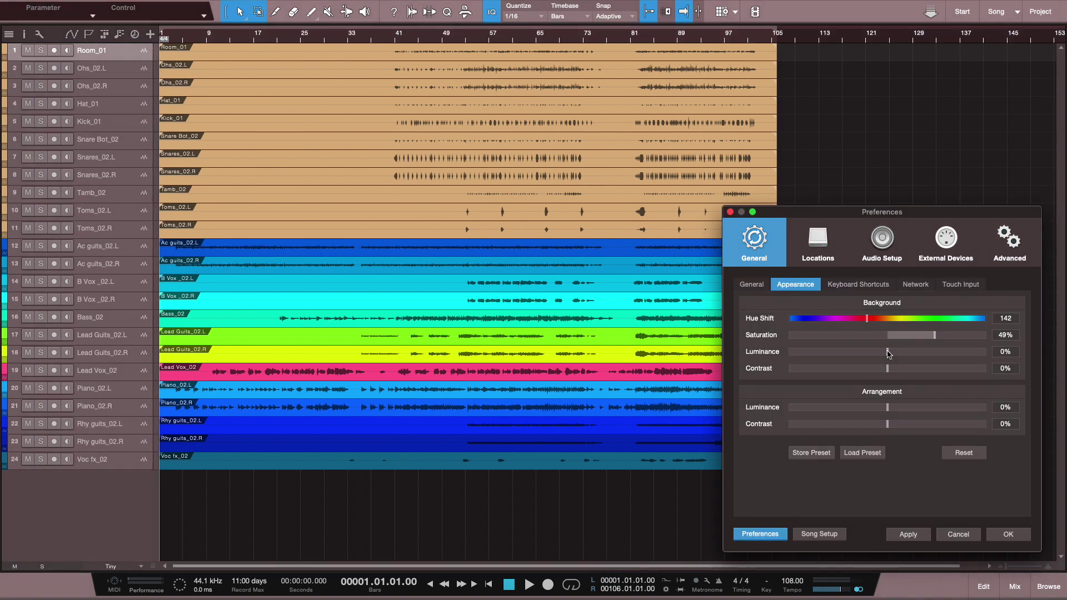
pyautogui.moveTo(888, 354)
pyautogui.mouseDown()
pyautogui.moveTo(914, 349)
pyautogui.moveTo(877, 352)
pyautogui.moveTo(901, 350)
pyautogui.mouseUp()
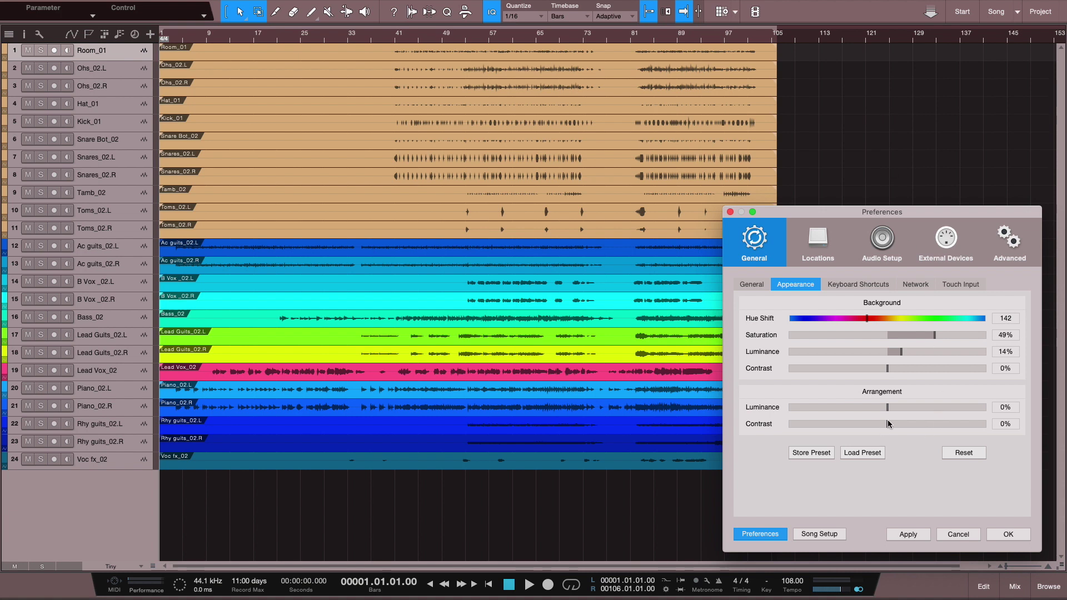
pyautogui.moveTo(887, 407); pyautogui.dragTo(918, 408)
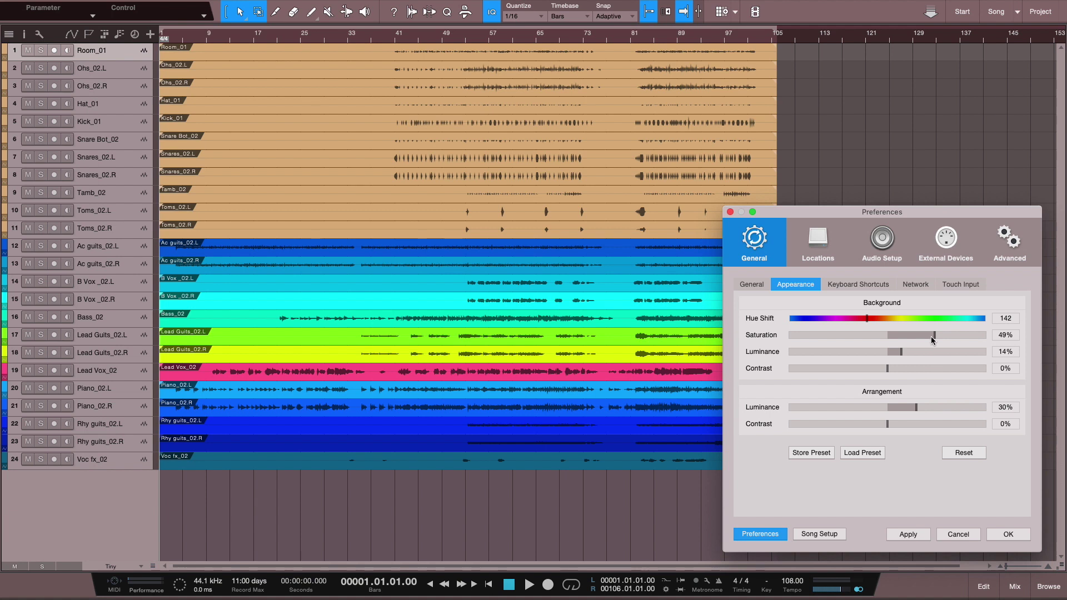
pyautogui.moveTo(898, 353); pyautogui.dragTo(836, 322)
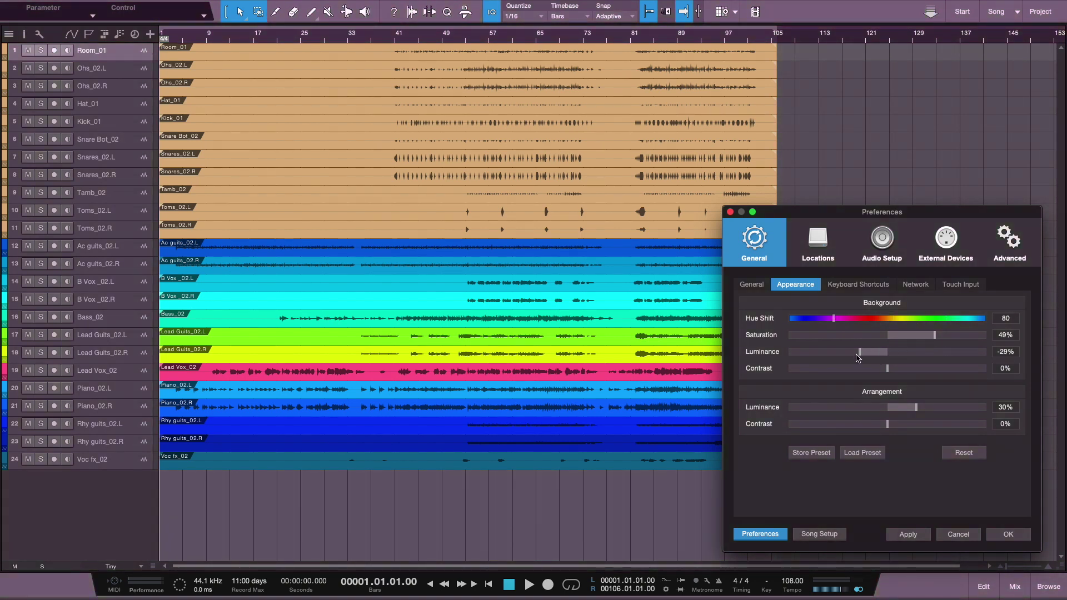
# - Raise background Luminance to 62% and set arrangement Luminance -38% with Contrast 58%
pyautogui.moveTo(861, 353); pyautogui.dragTo(942, 351)
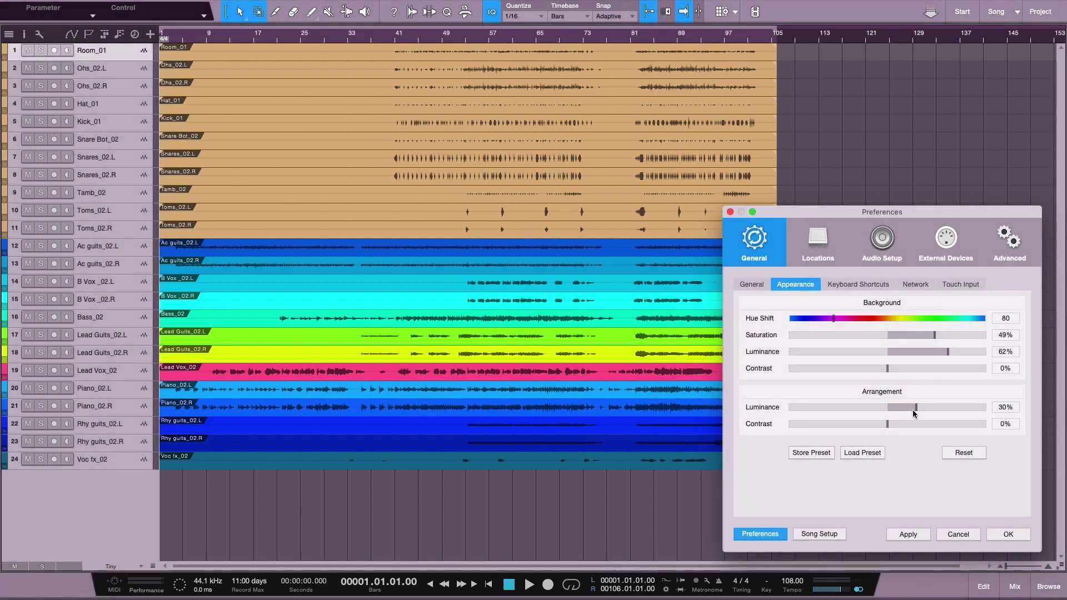
pyautogui.moveTo(919, 410); pyautogui.dragTo(945, 426)
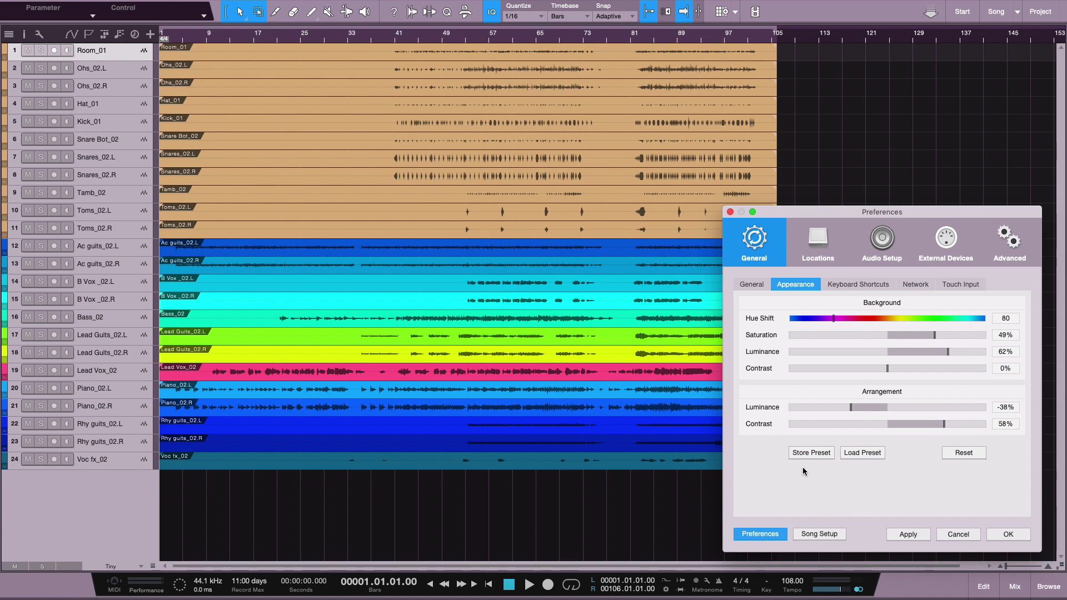
# - Store the current look as an appearance preset named 'Default (2)'
pyautogui.click(812, 453)
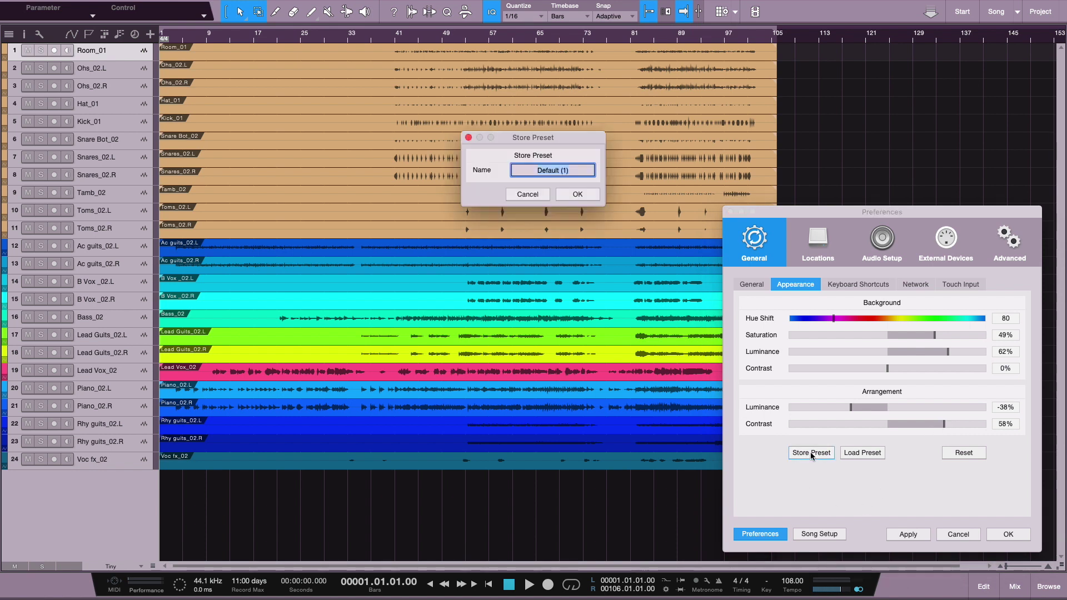
pyautogui.click(572, 170)
pyautogui.press('BackSpace')
pyautogui.press('BackSpace')
pyautogui.write('2)')
pyautogui.click(574, 199)
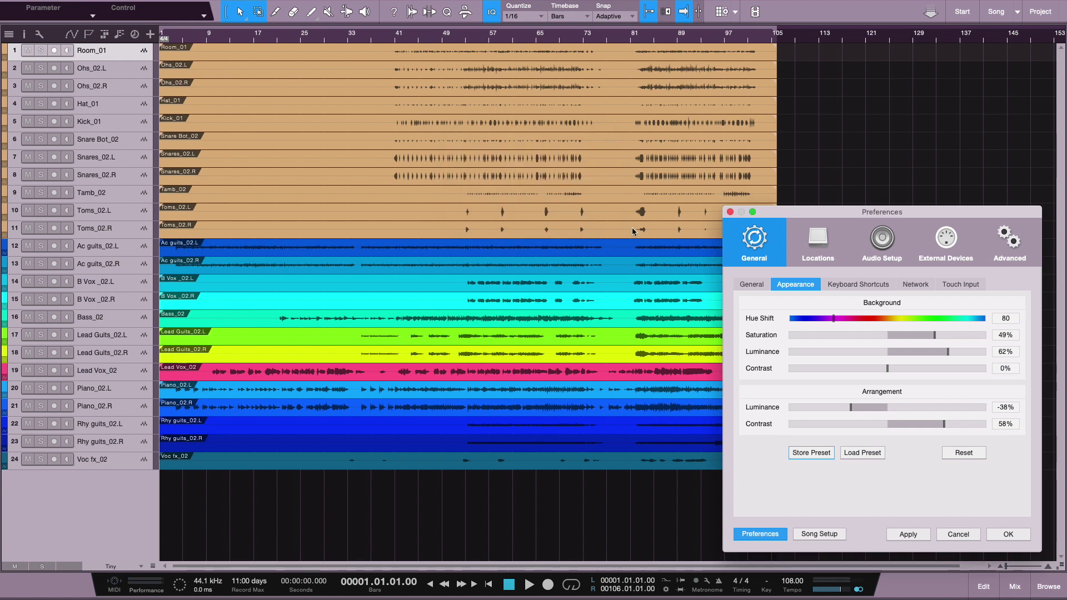
# - Check the preset list, previewing CL-Preset 1 Blue and reloading Default (2)
pyautogui.click(863, 452)
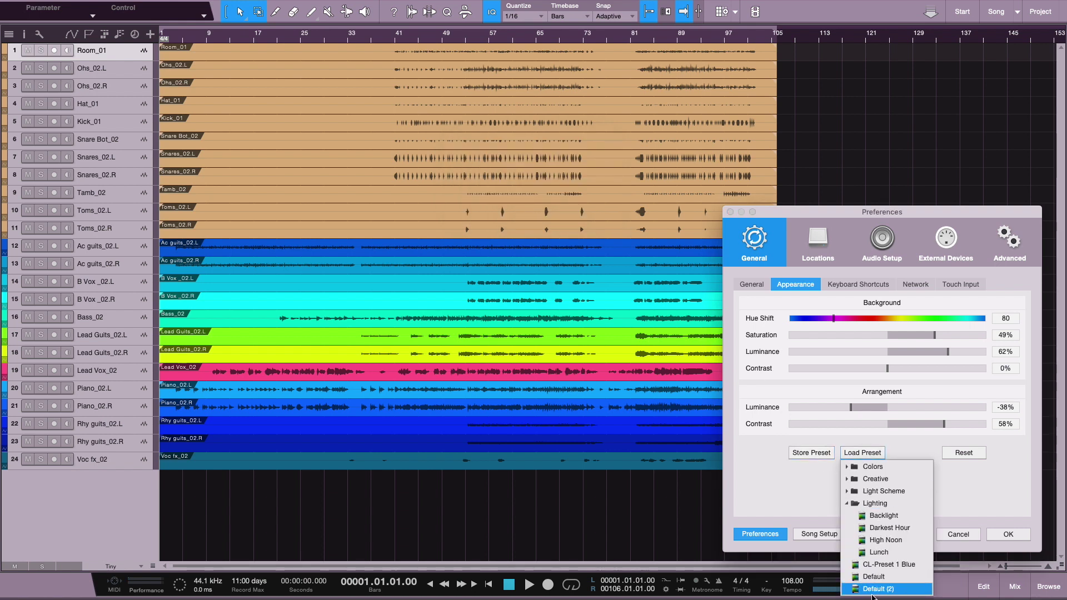
pyautogui.click(884, 565)
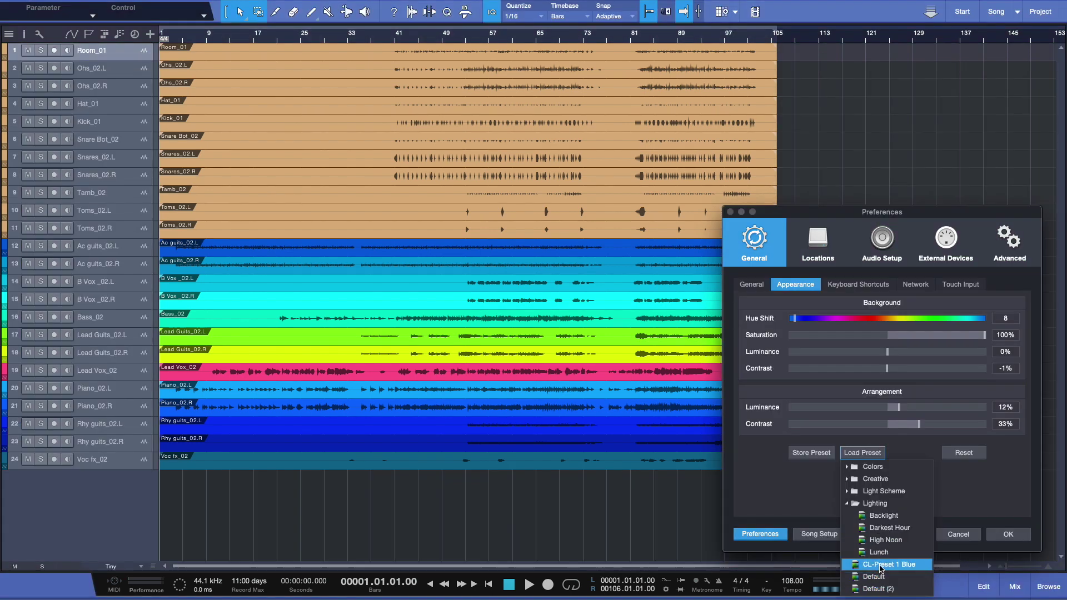
pyautogui.click(879, 578)
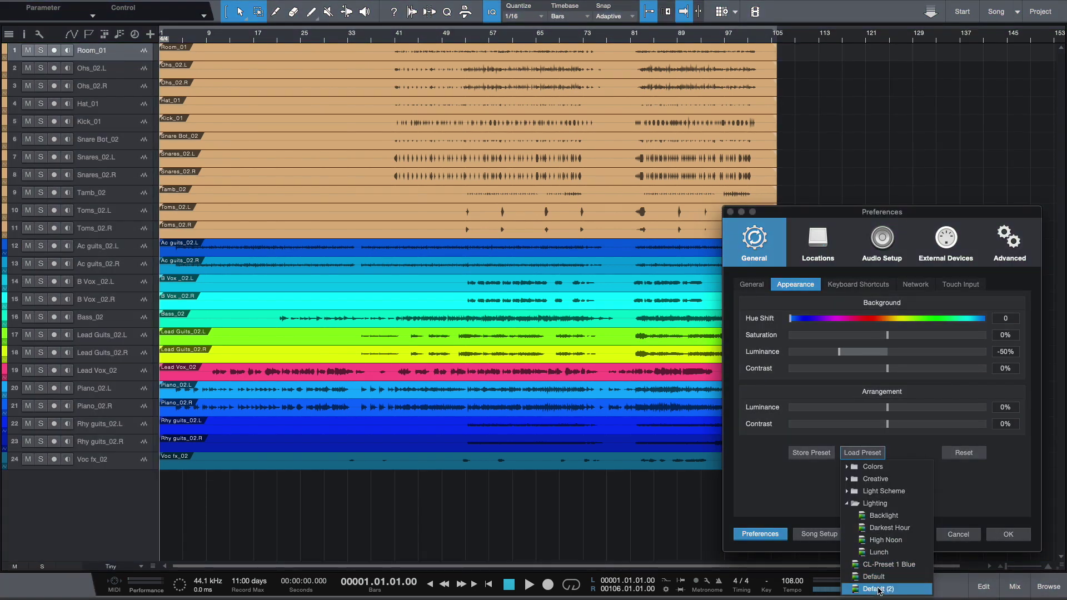
pyautogui.click(879, 590)
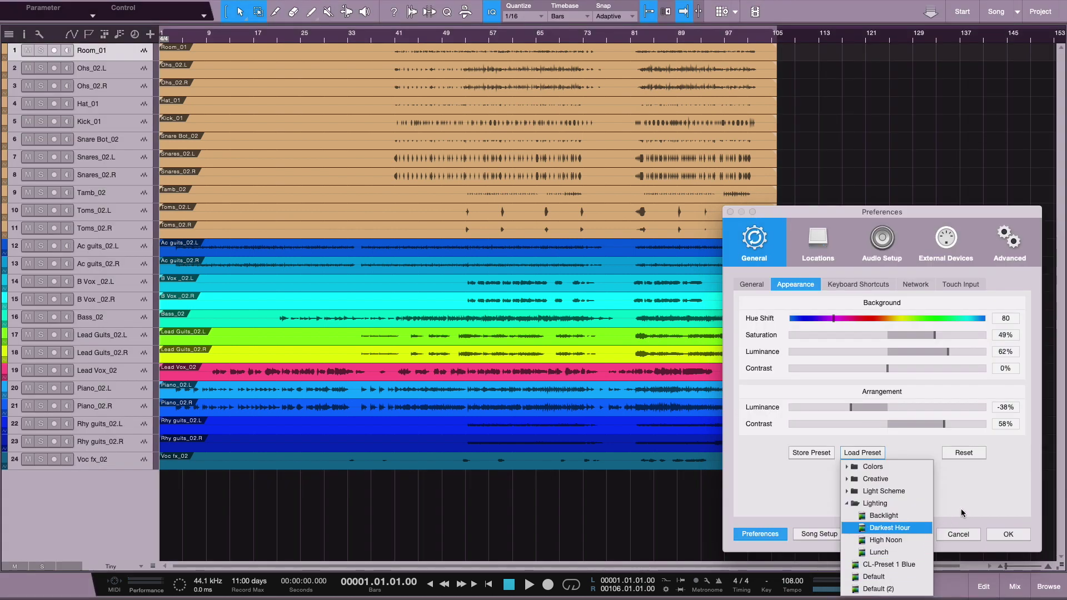
pyautogui.press('Escape')
pyautogui.moveTo(896, 212); pyautogui.dragTo(568, 91)
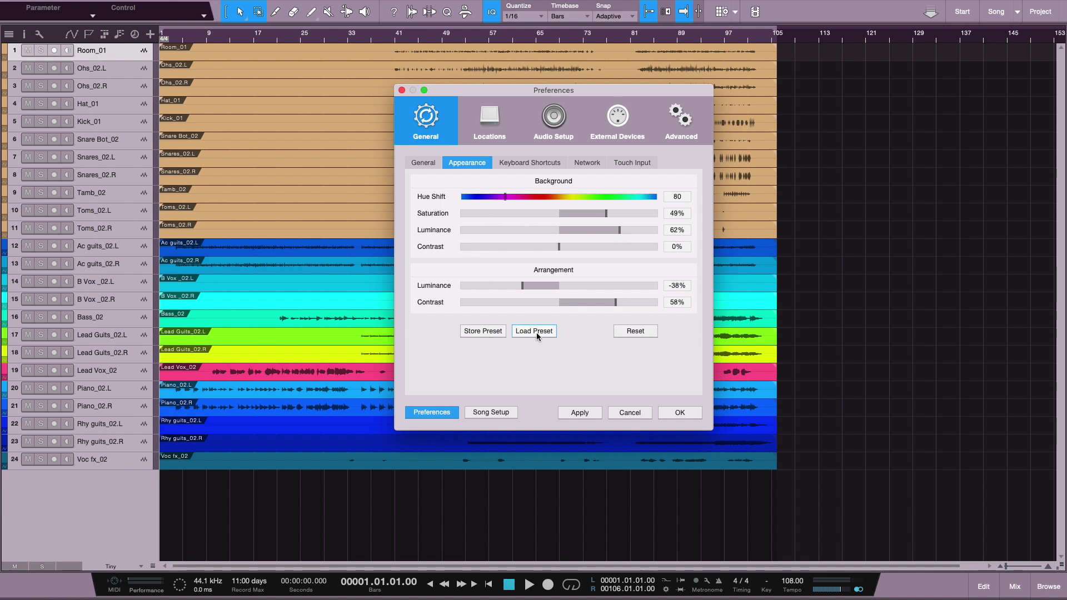
# - Reset appearance to defaults: Hue Shift 0, Saturation 0%, background Luminance -50%, arrangement values 0%
pyautogui.click(645, 332)
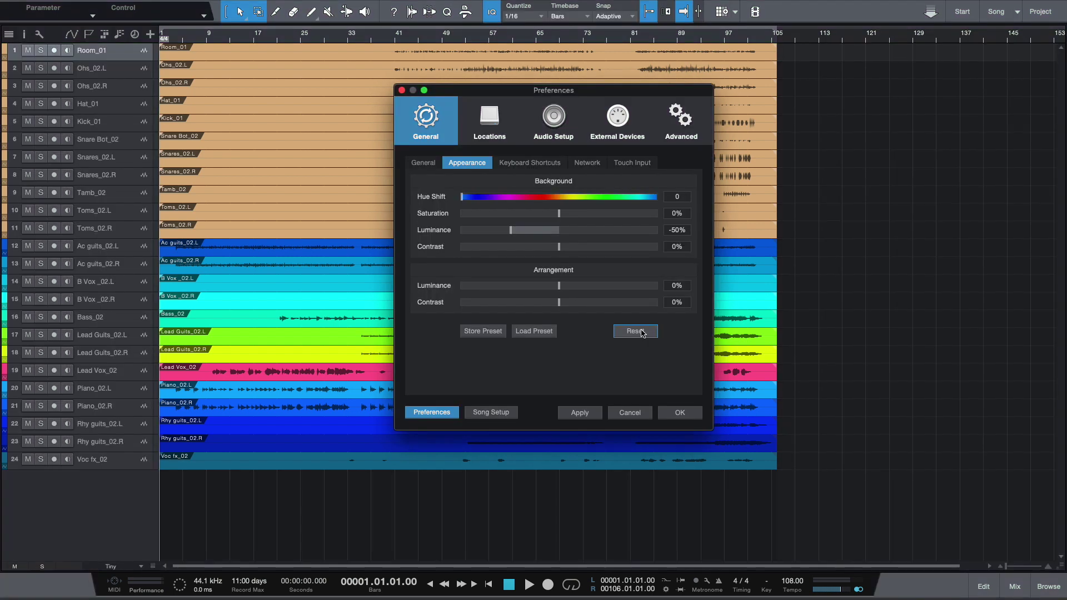